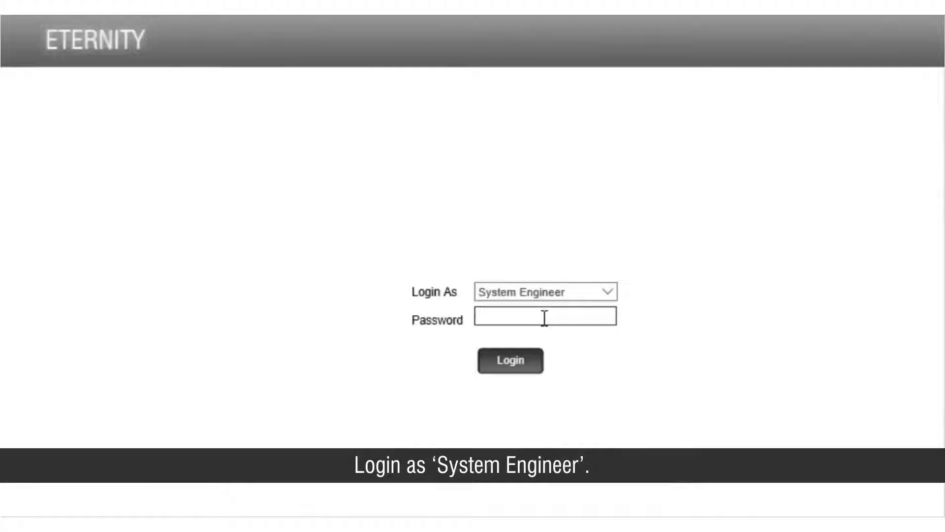
# Enter the System Engineer password and log in to ETERNITY
pyautogui.click(544, 318)
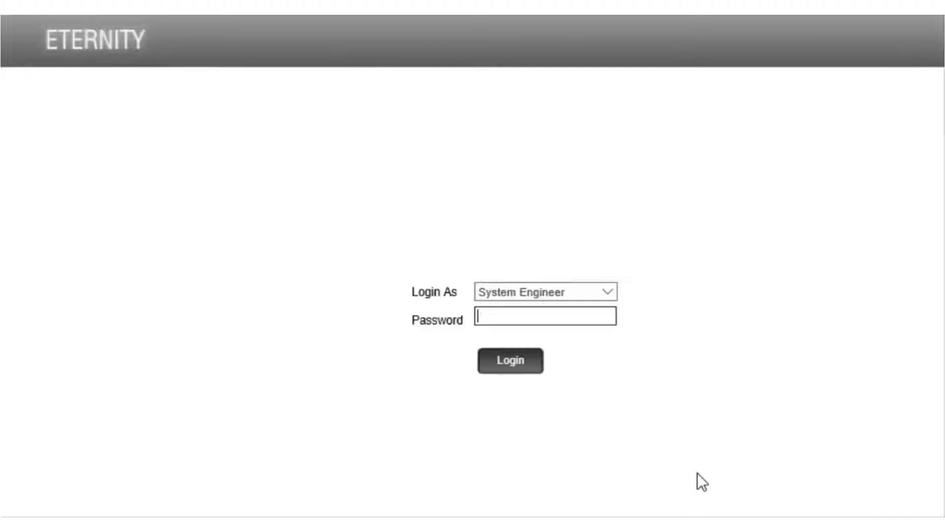
pyautogui.write('***')
pyautogui.write('********')
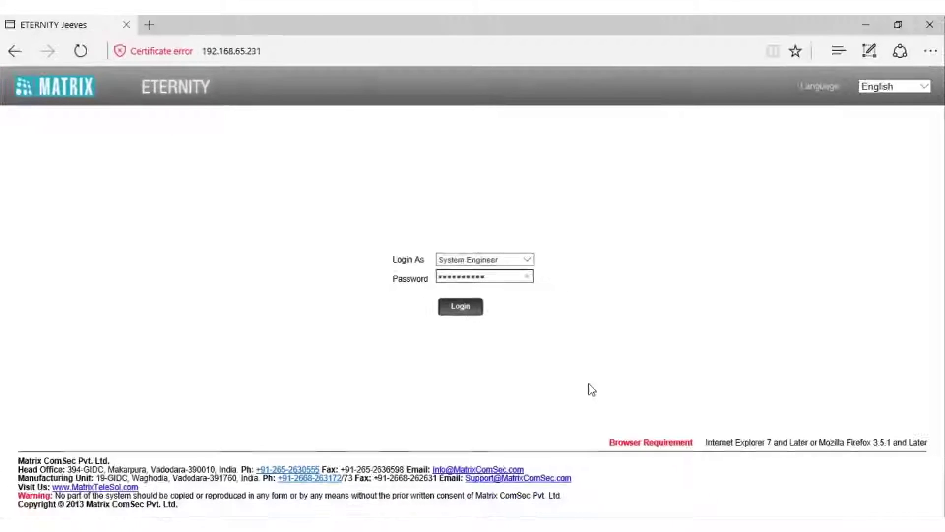
pyautogui.press('Return')
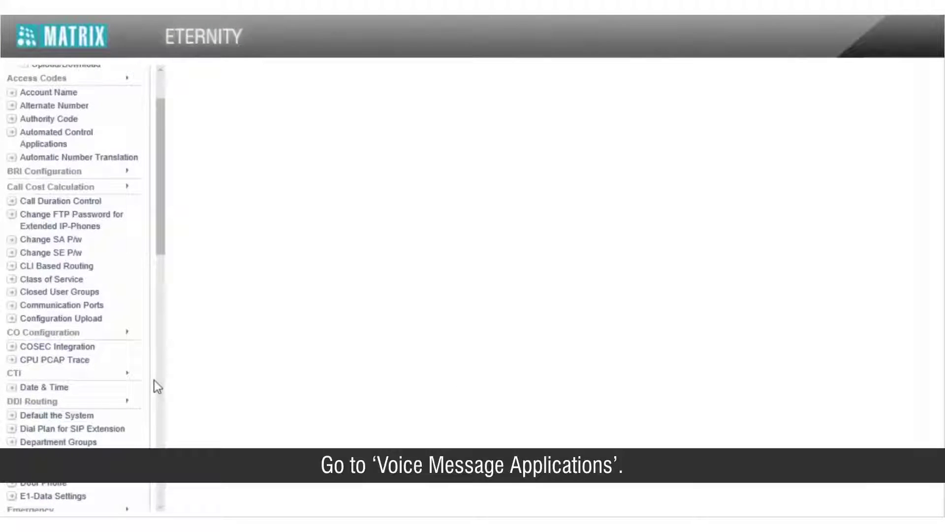
pyautogui.scroll(-3, 157, 387)
pyautogui.scroll(-5, 157, 387)
pyautogui.scroll(-5, 157, 386)
pyautogui.scroll(-2, 157, 387)
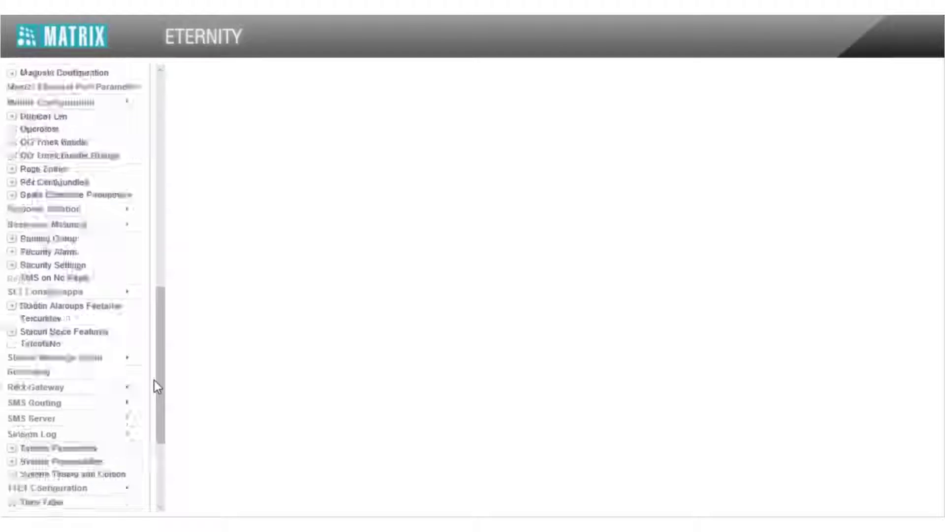
pyautogui.scroll(-3, 157, 386)
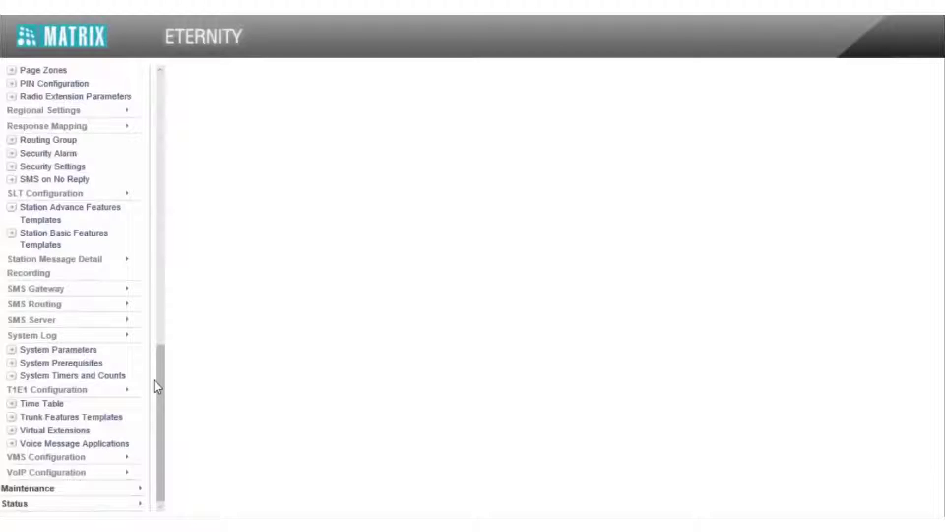
# Go to Voice Message Applications in the left navigation menu
pyautogui.click(116, 444)
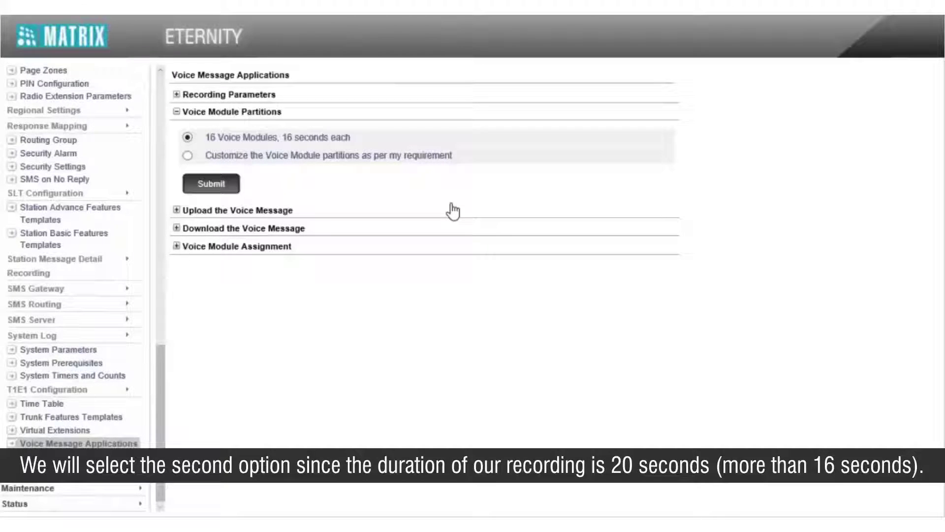
# Choose 'Customize the Voice Module partitions as per my requirement', submit, and accept the warning
pyautogui.click(187, 156)
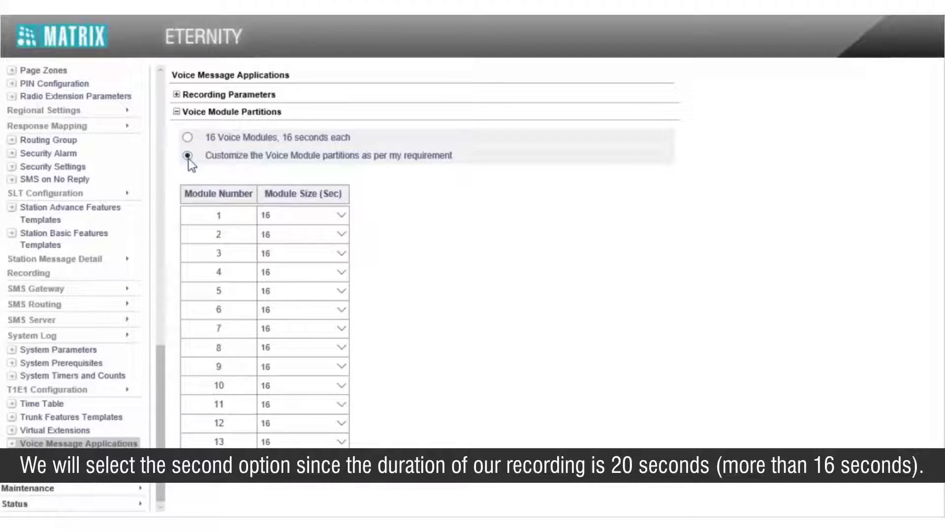
pyautogui.scroll(-3, 224, 171)
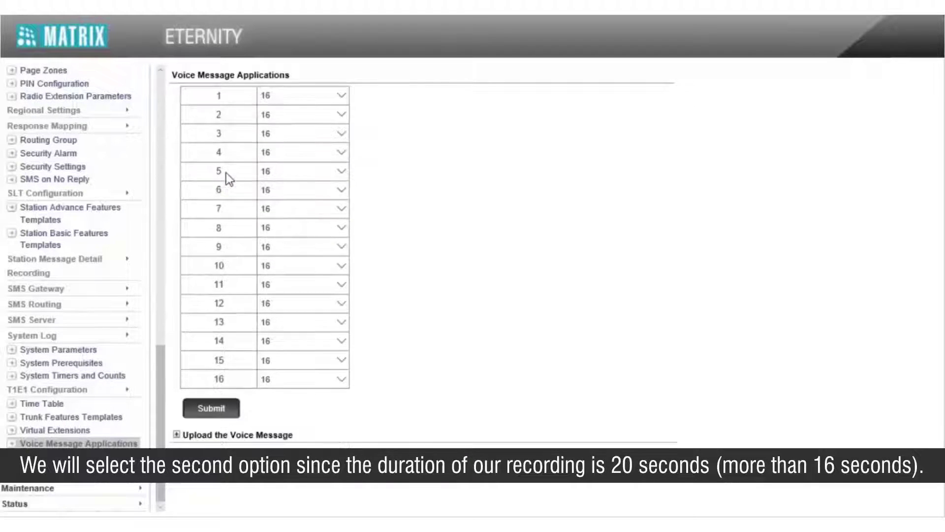
pyautogui.click(225, 411)
pyautogui.click(455, 276)
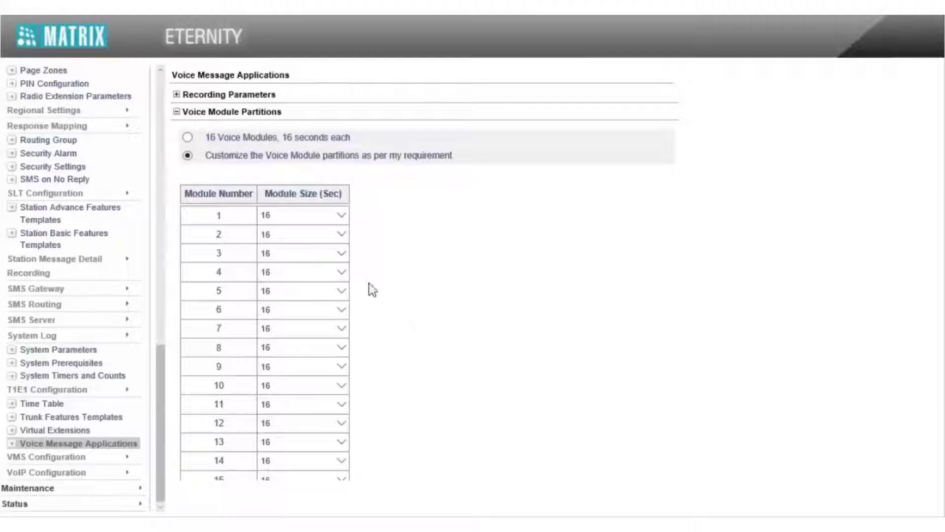
# Set module 2's size to 32 seconds, submit, and confirm the lower-module clearing warning
pyautogui.click(340, 235)
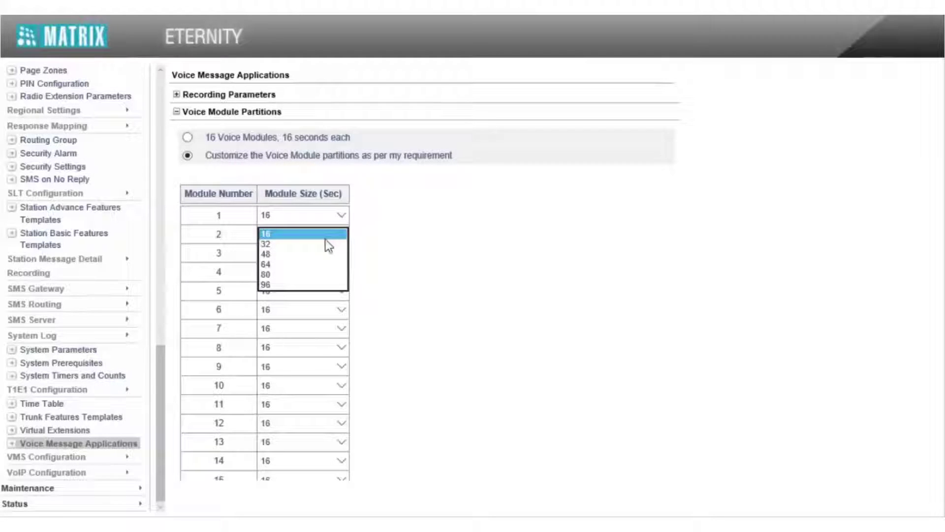
pyautogui.click(323, 245)
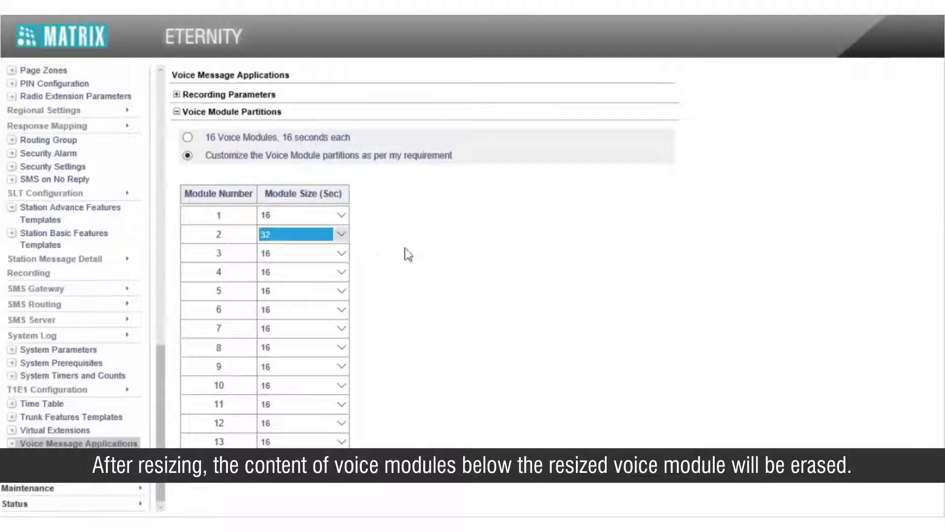
pyautogui.scroll(-3, 413, 251)
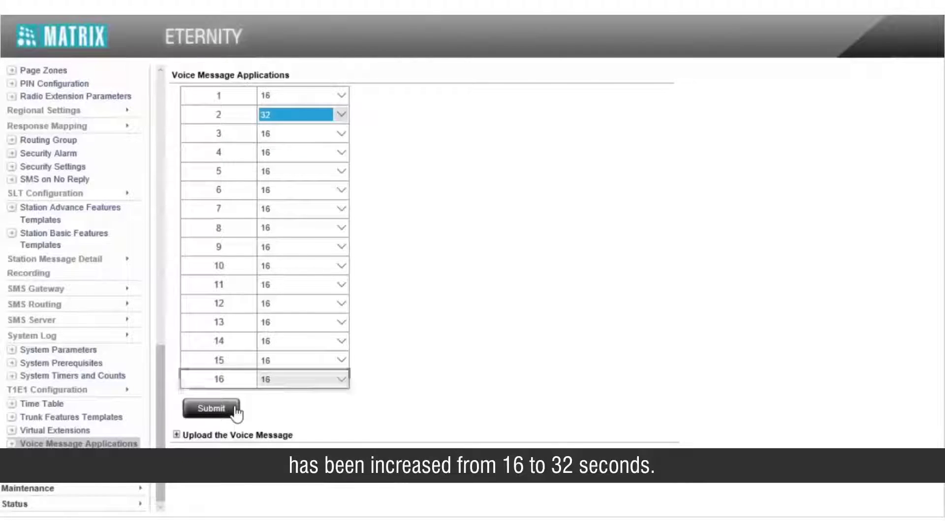
pyautogui.click(236, 411)
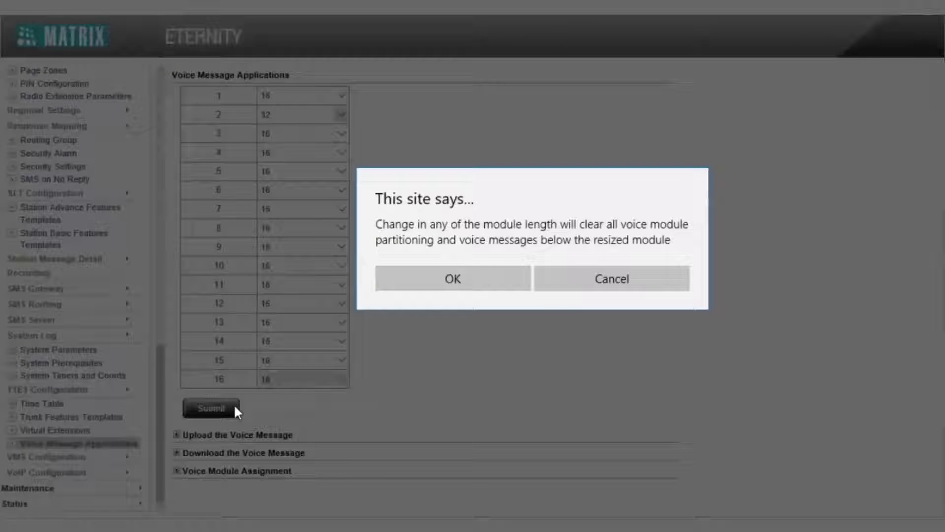
pyautogui.click(464, 282)
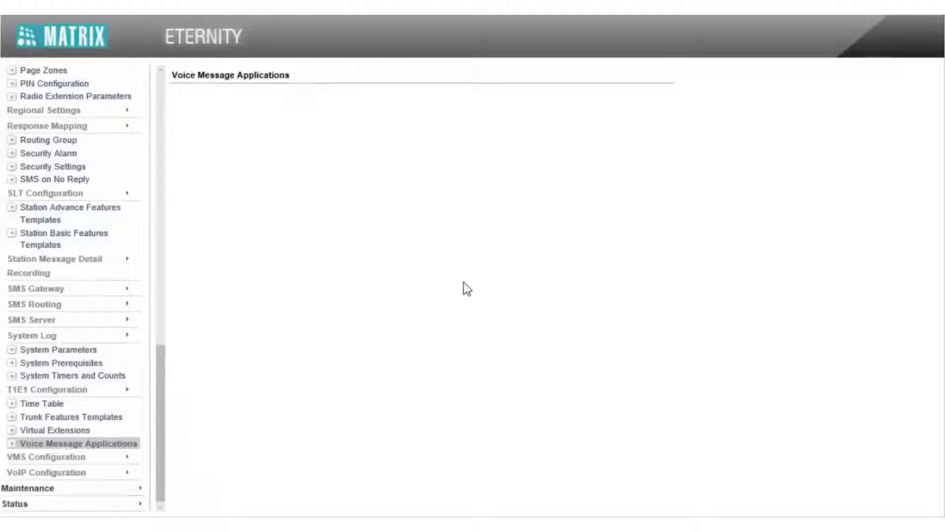